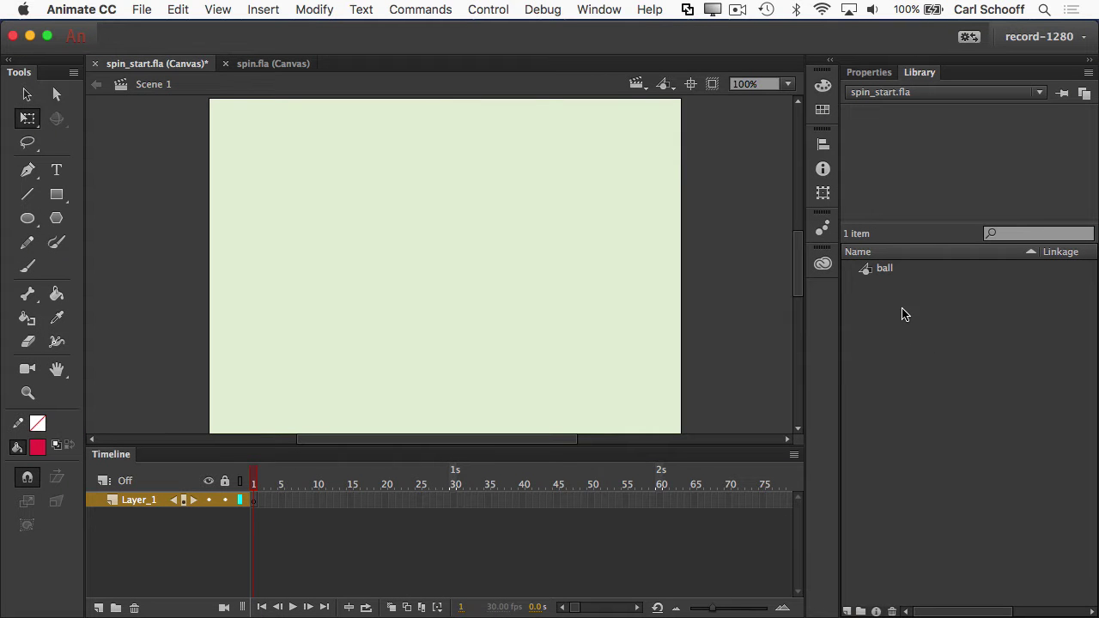
Drag a ball instance from the Library onto the stage and centre it vertically to the stage
click(886, 269)
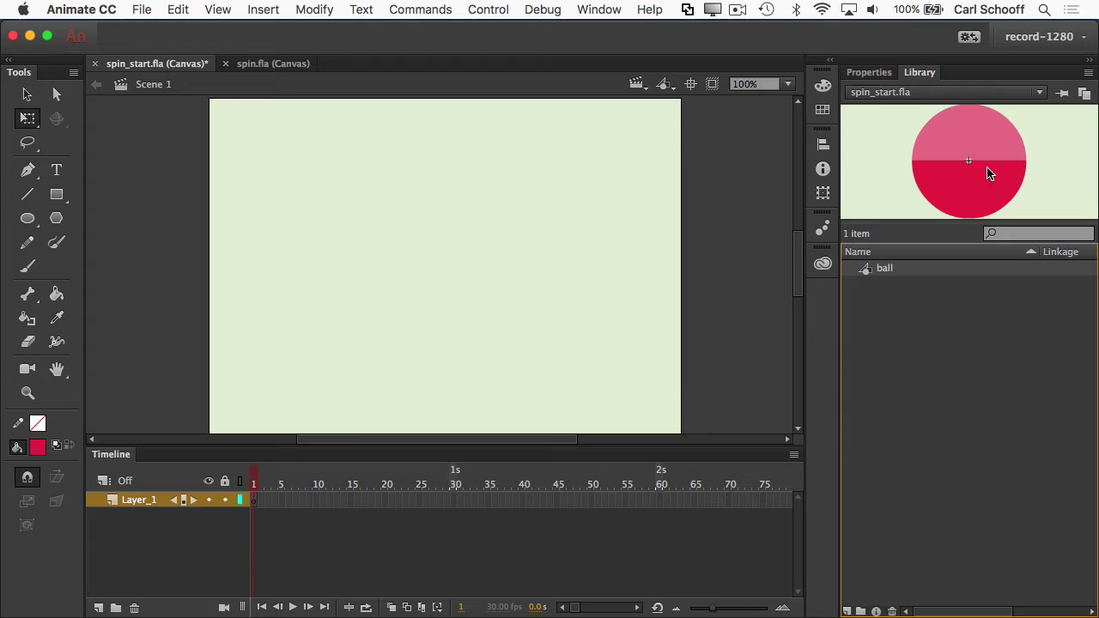
drag(446, 247, 446, 247)
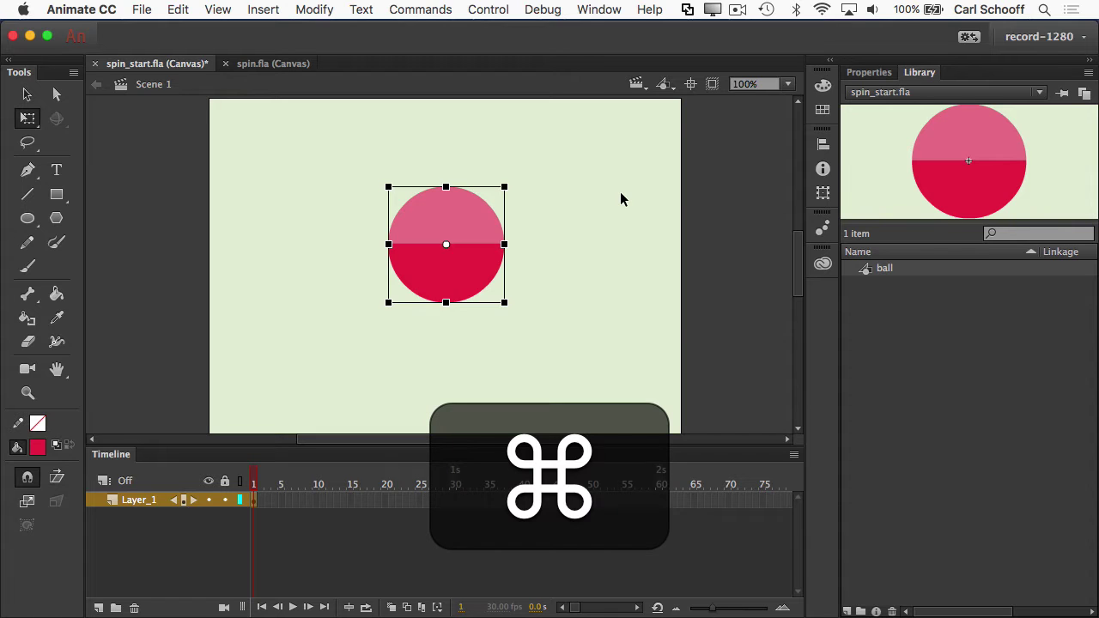
key(super+k)
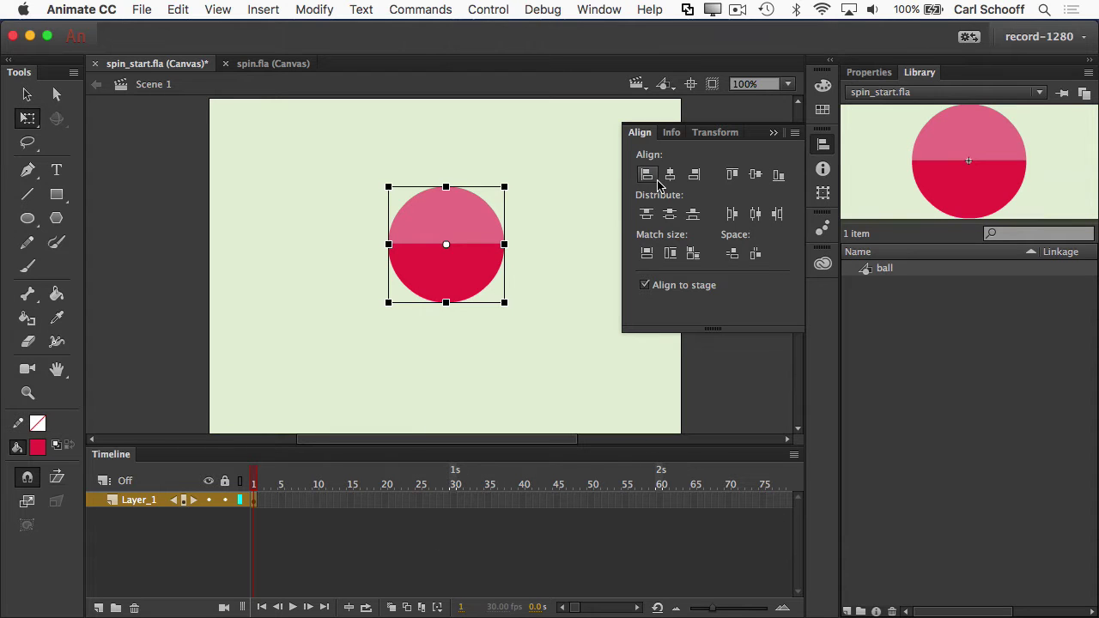
click(753, 175)
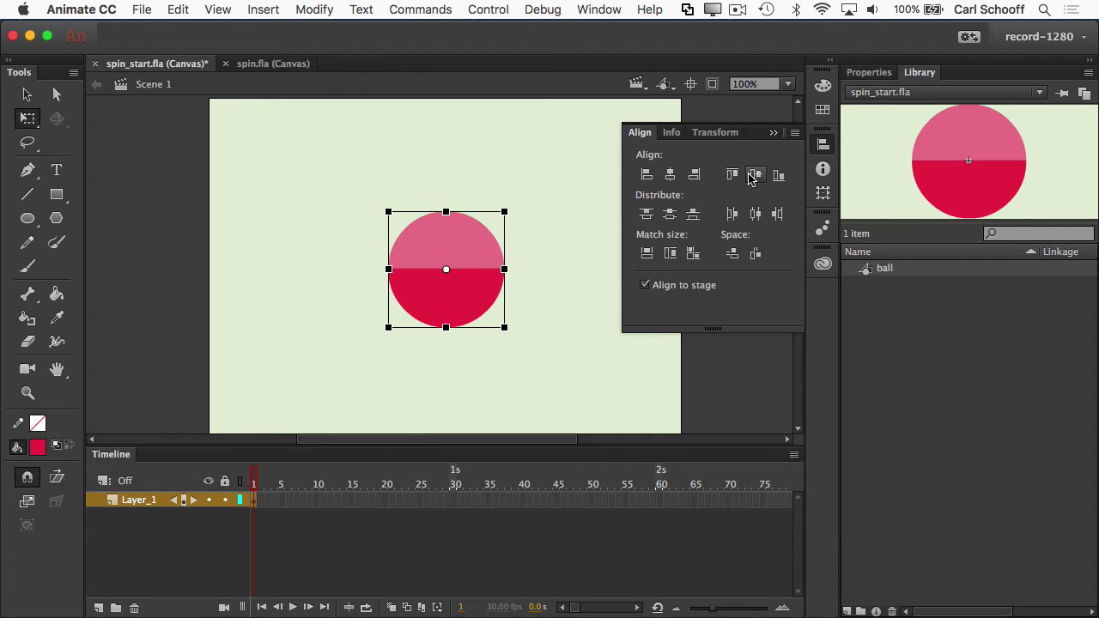
click(719, 361)
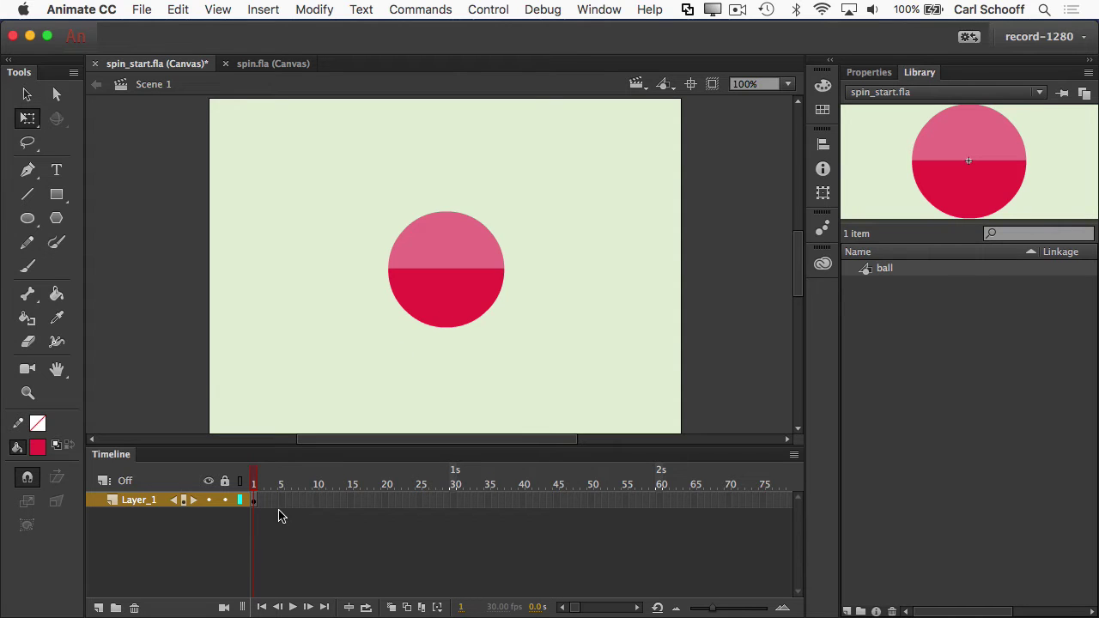
Add a keyframe at frame 20 on Layer_1 and create a classic tween over frames 1–20
click(385, 502)
key(F6)
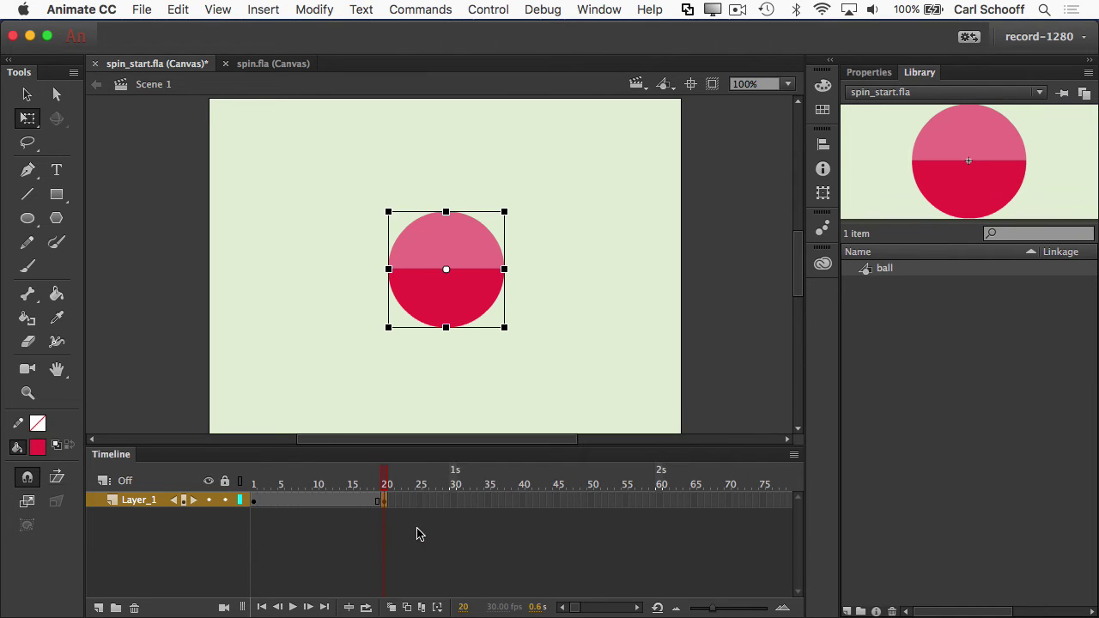
click(350, 536)
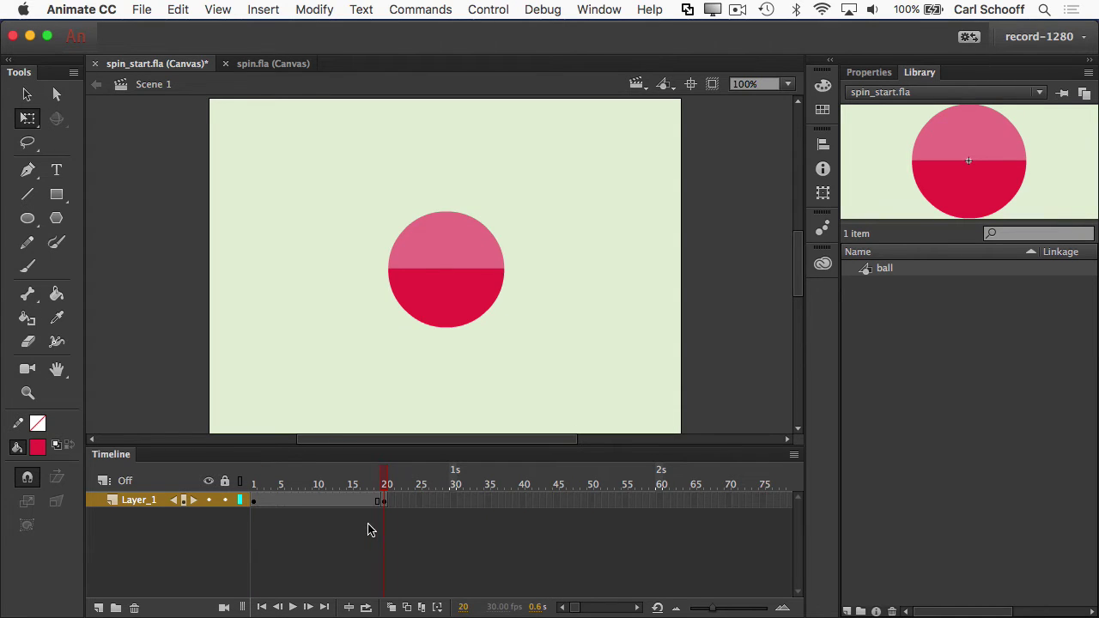
right_click(292, 503)
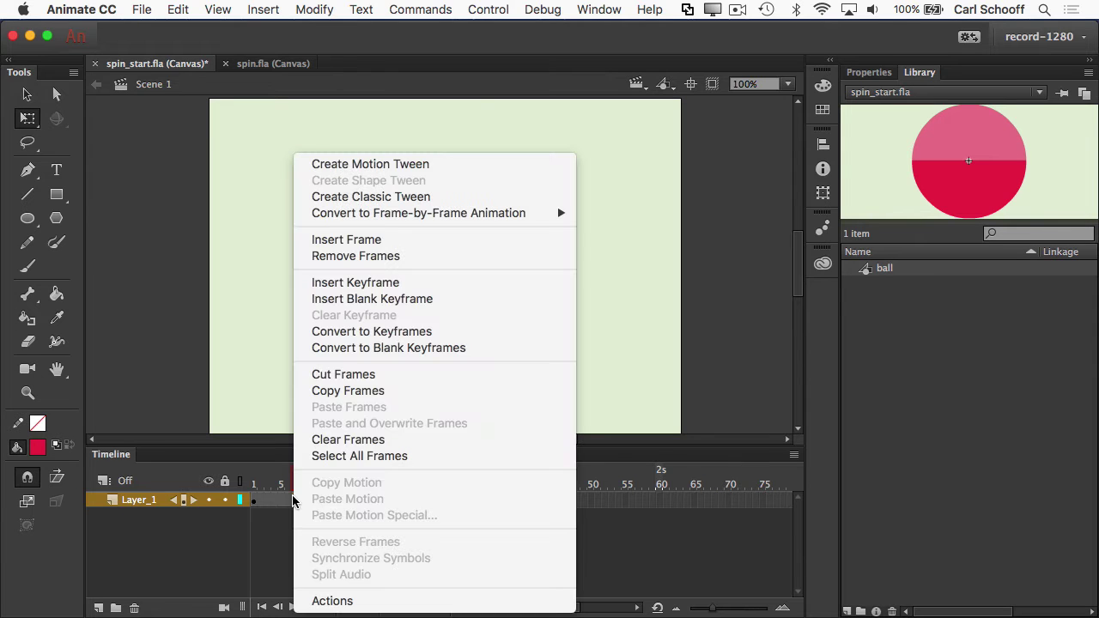
click(389, 197)
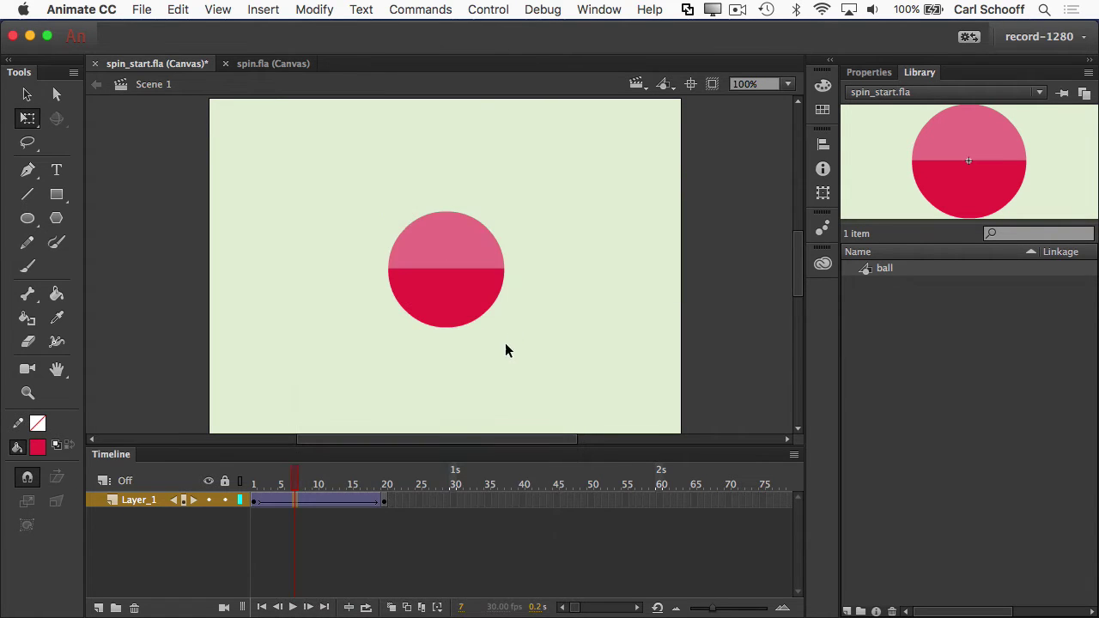
Try rotating the ball at frame 20, preview it, then undo the rotation
click(385, 492)
click(487, 296)
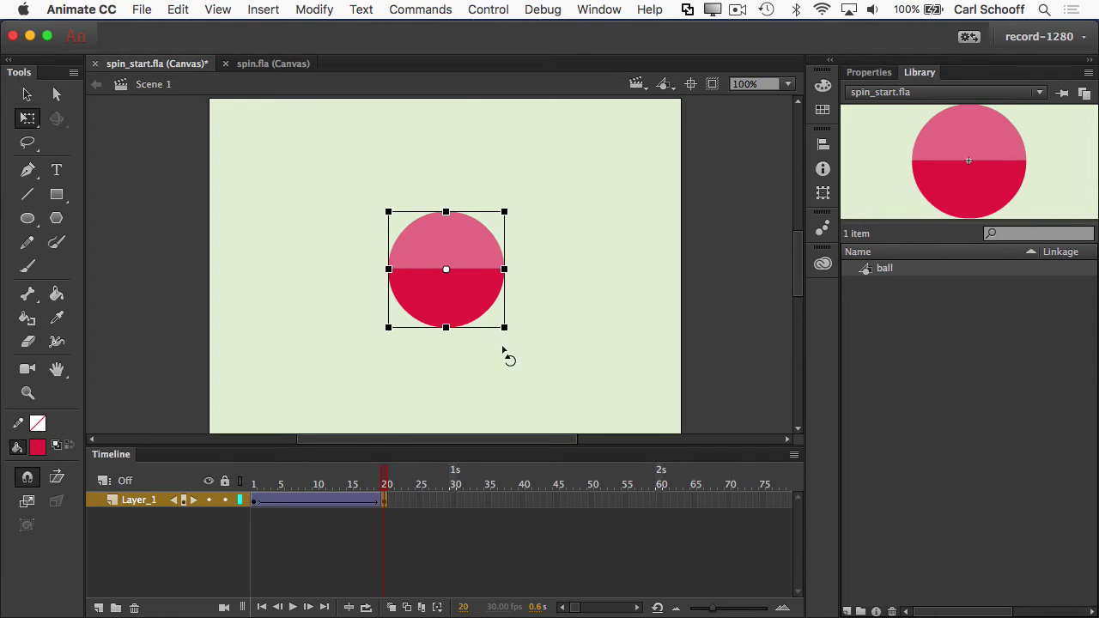
drag(504, 353, 363, 336)
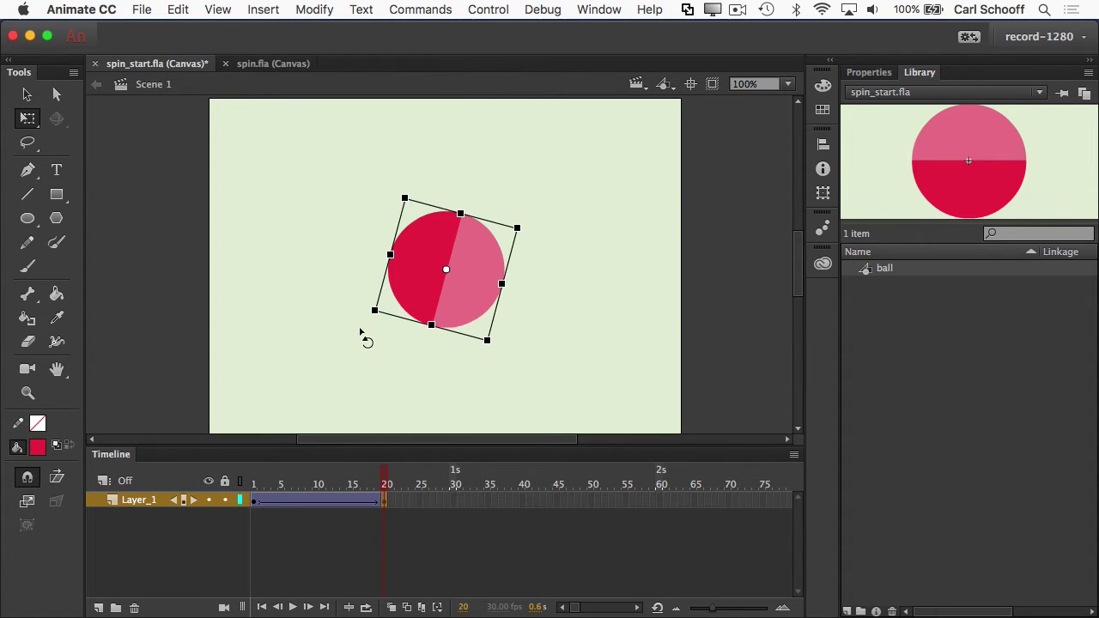
click(390, 372)
mouse_move(400, 490)
mouse_down()
mouse_move(386, 477)
mouse_move(255, 477)
mouse_move(389, 473)
mouse_up()
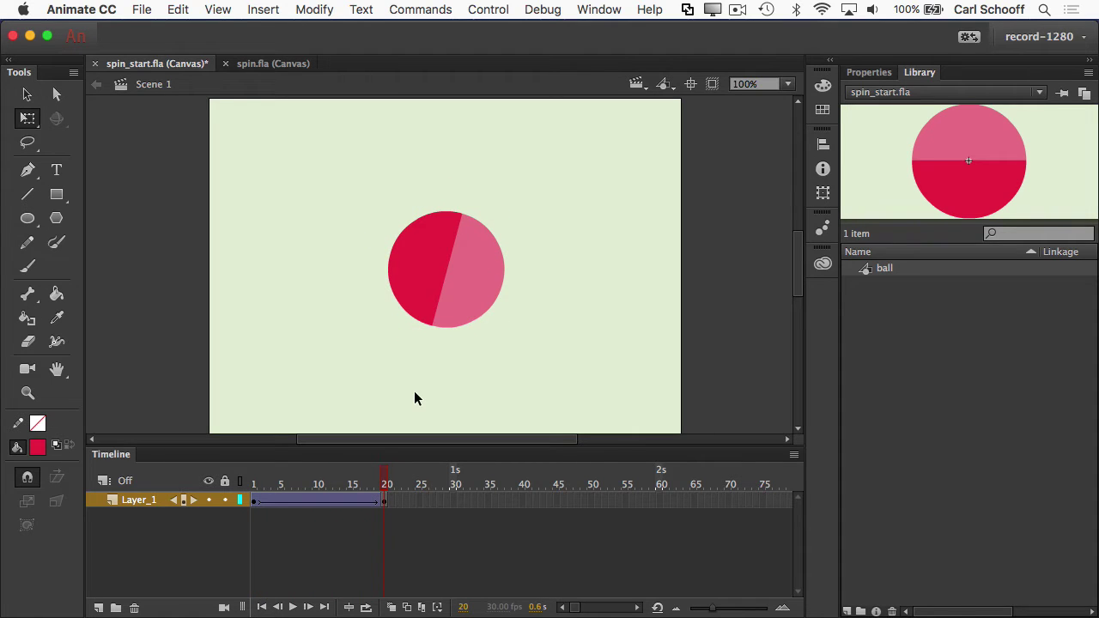
key(super+z)
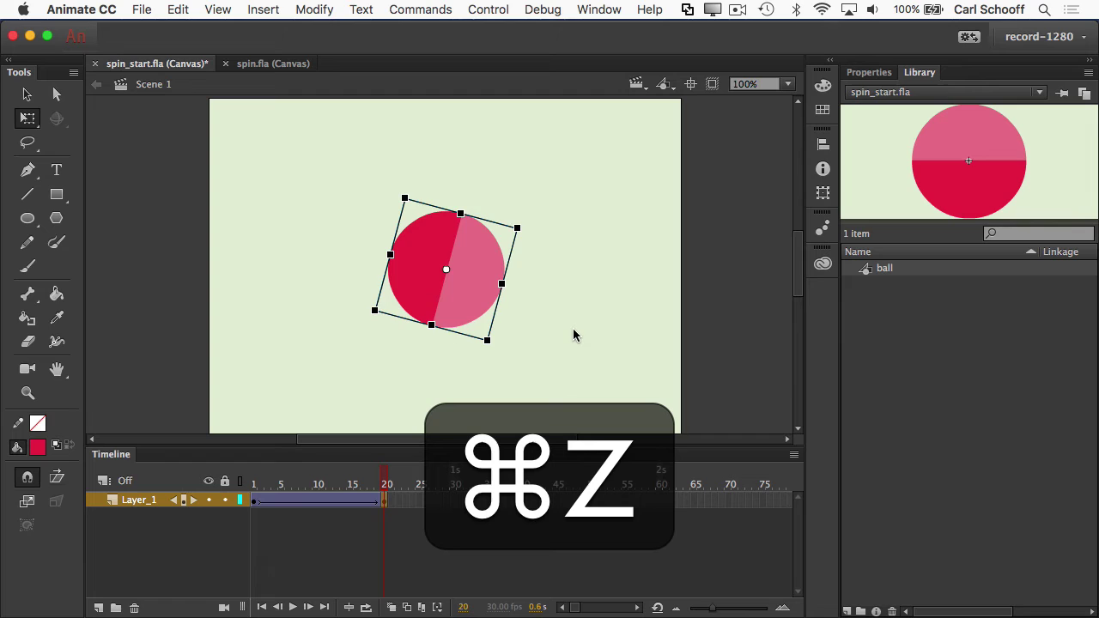
key(super+z)
key(super+z)
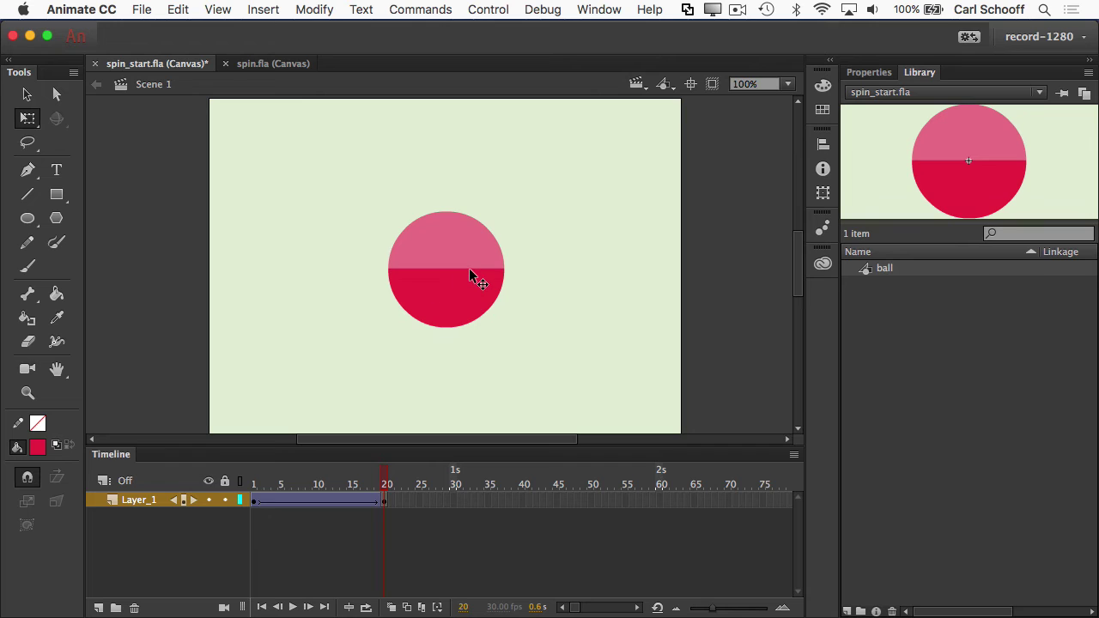
Select the tween span and set its Rotate option to CW in the Properties panel
click(254, 503)
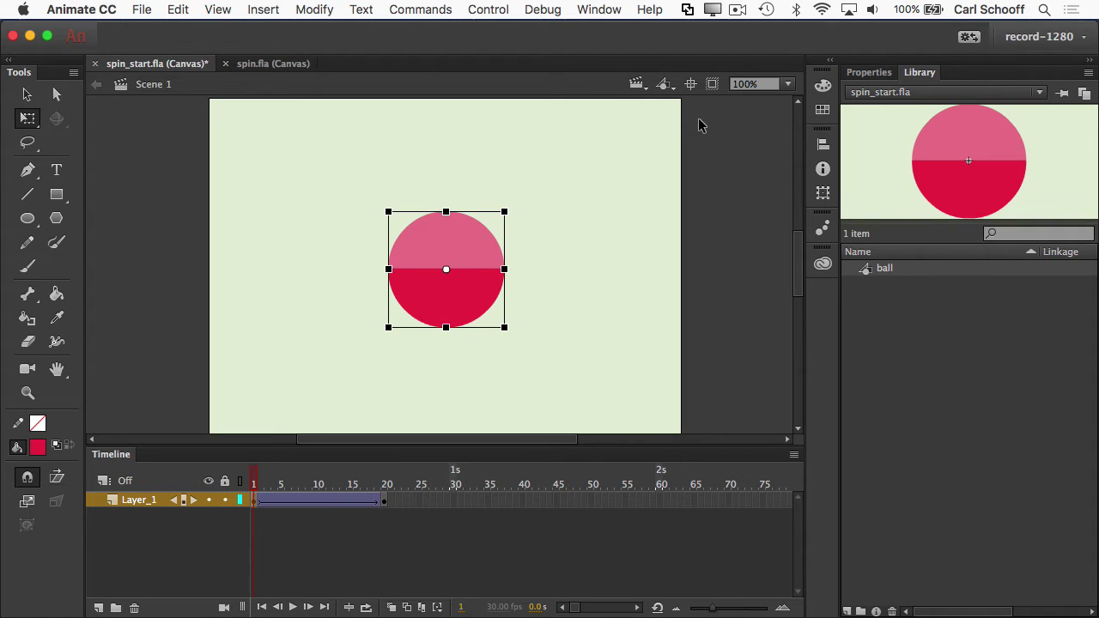
click(866, 74)
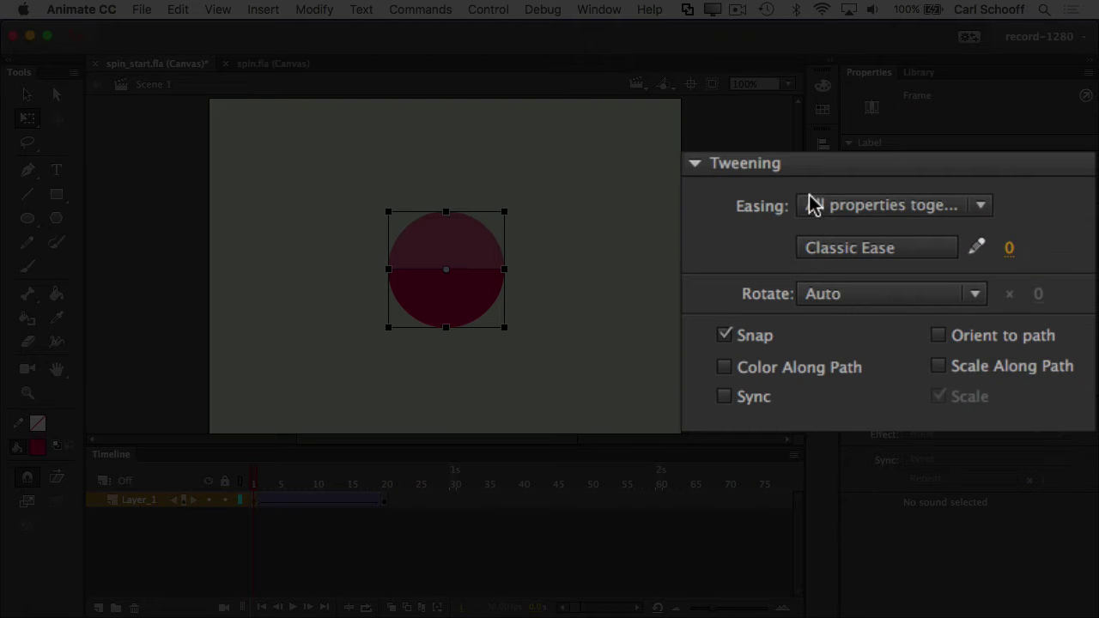
click(444, 353)
click(453, 292)
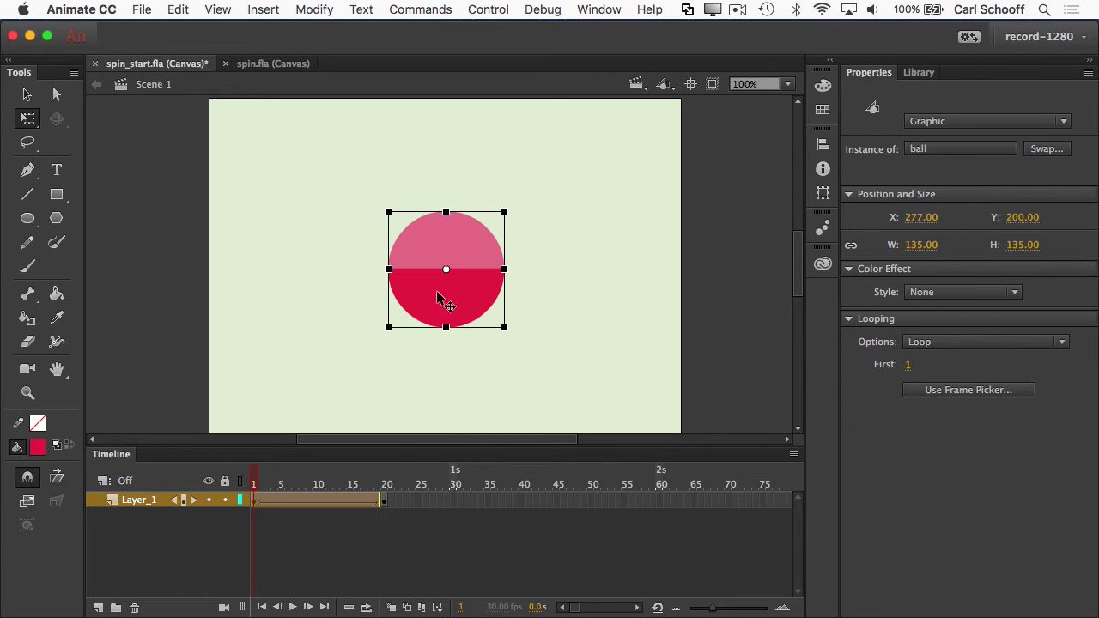
click(261, 503)
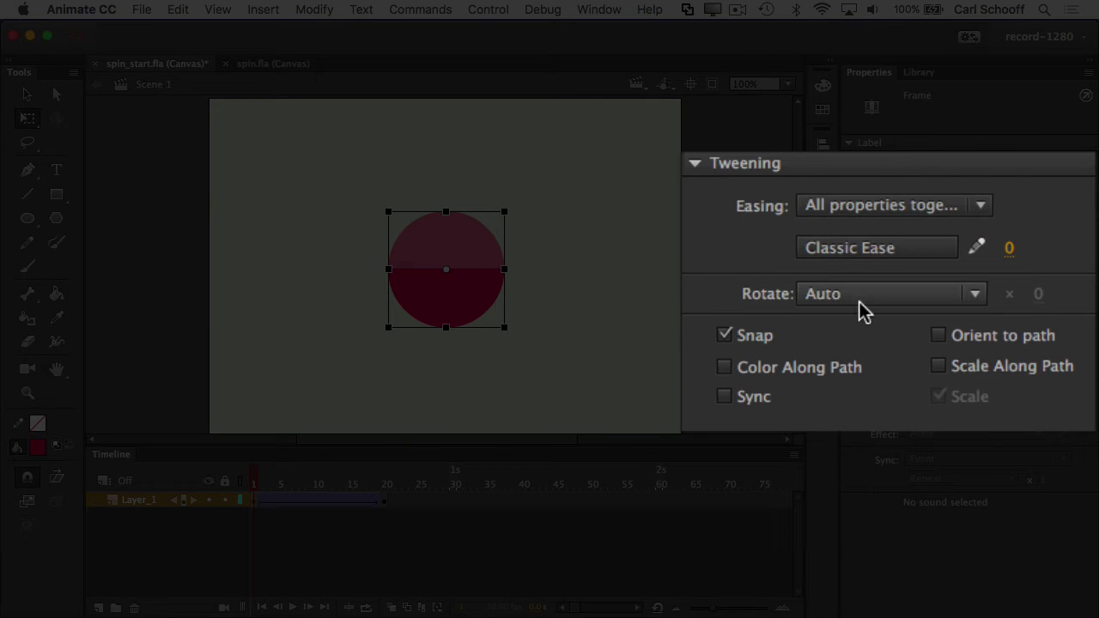
click(902, 295)
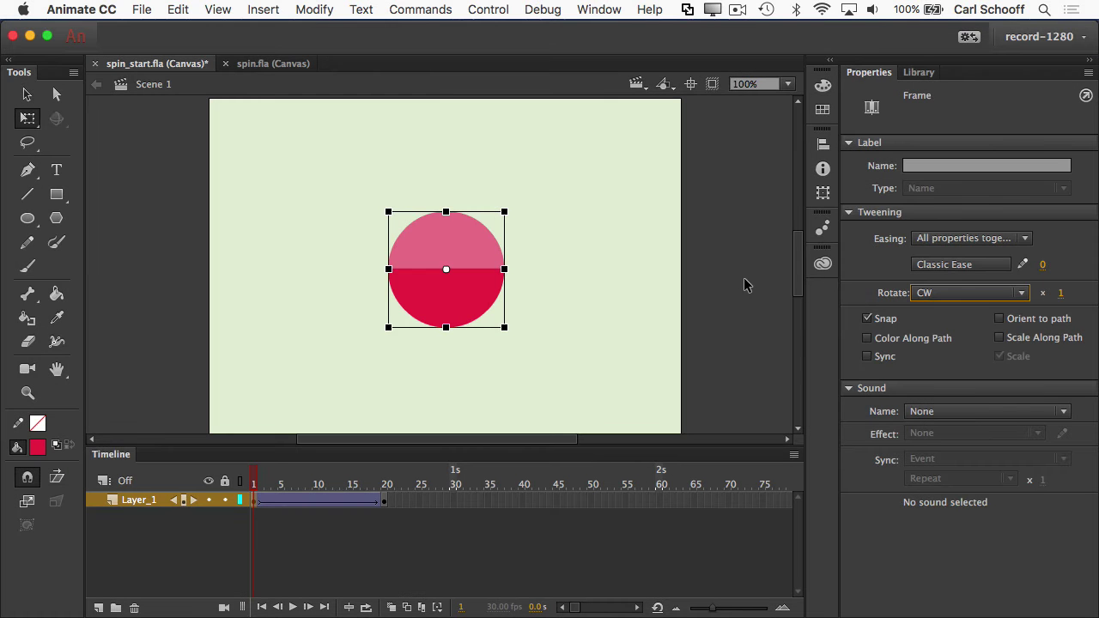
Clear the selection and play the tween several times to check the clockwise spin
click(442, 419)
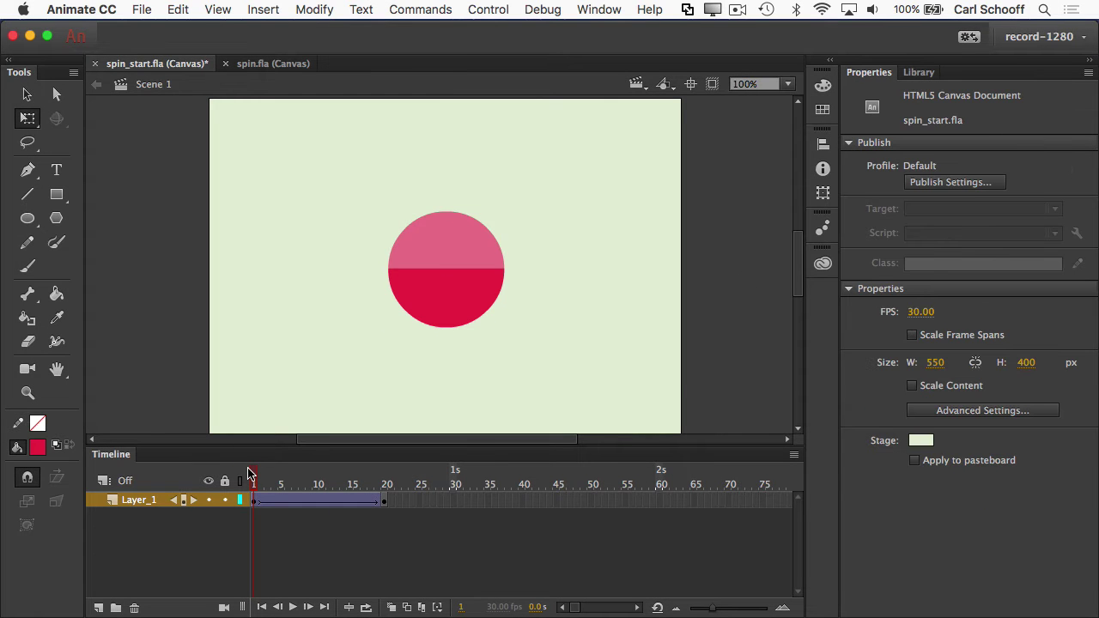
key(Return)
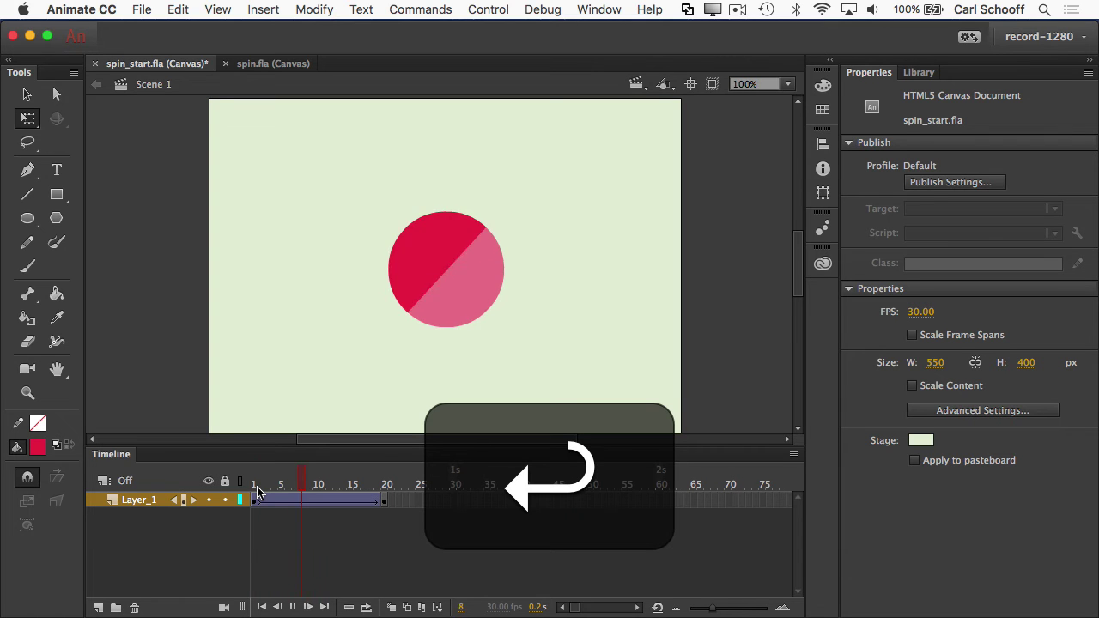
key(Return)
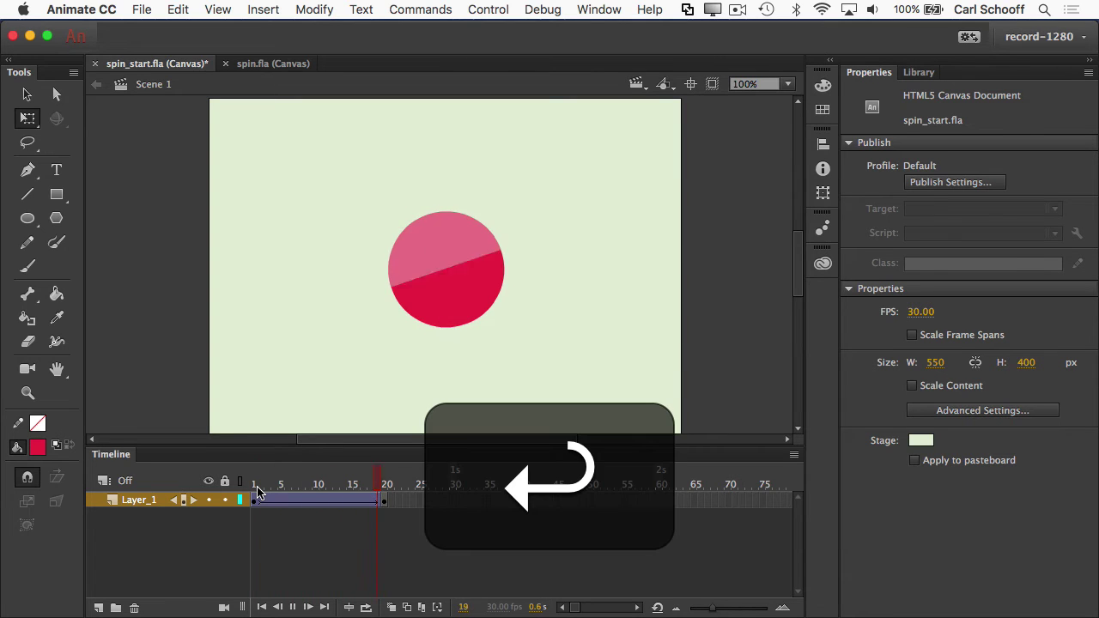
key(Return)
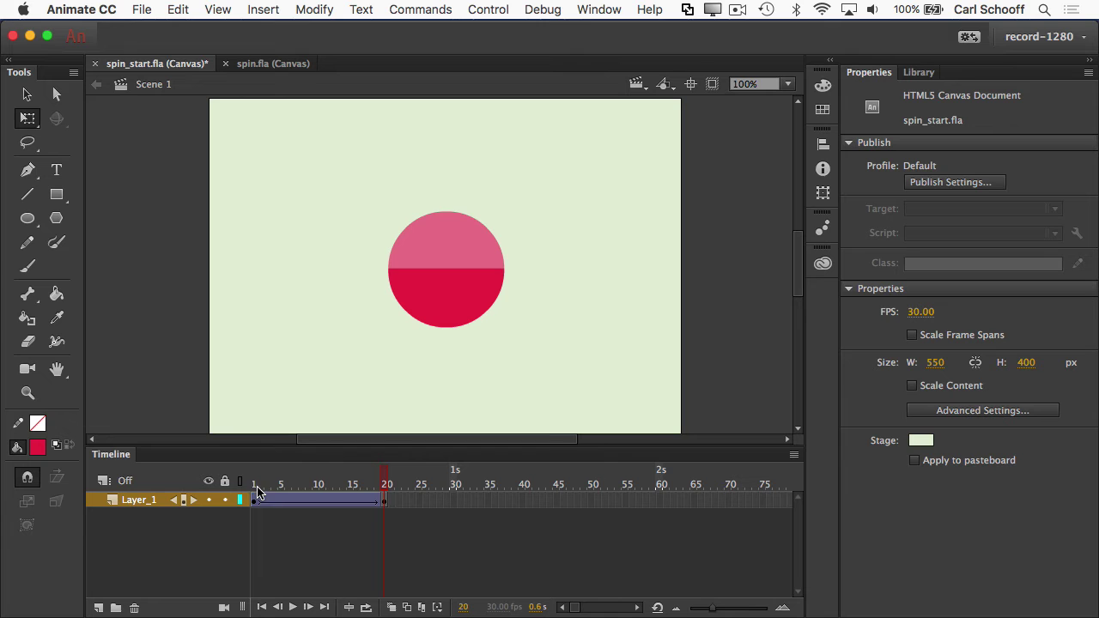
Change the tween's clockwise rotation count from 1 to 2 in Properties > Tweening
click(254, 501)
click(1009, 292)
click(964, 302)
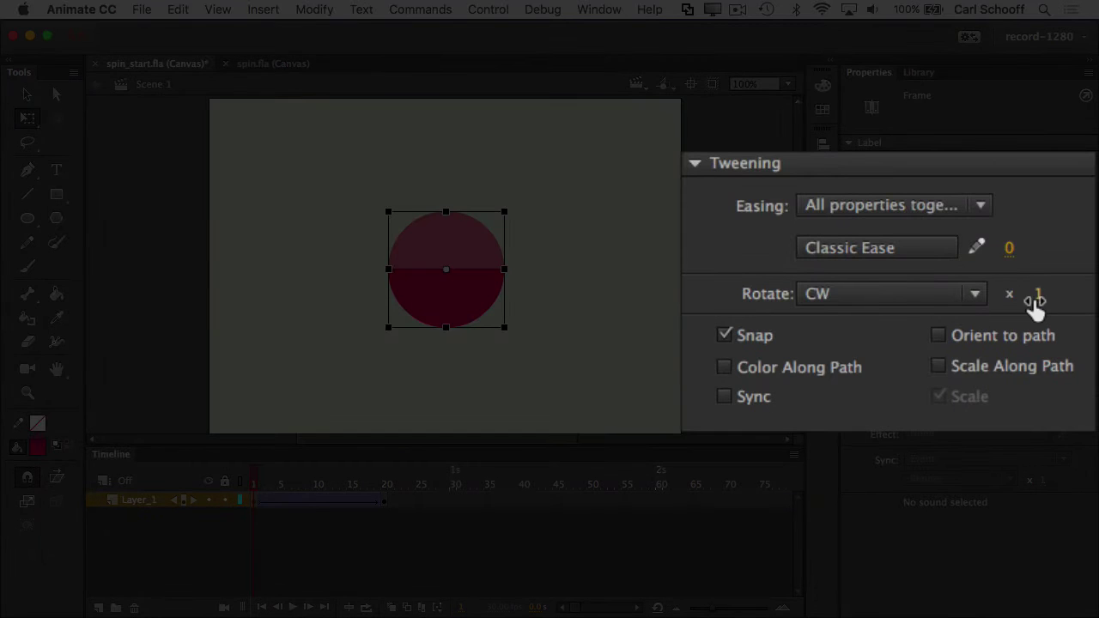
click(1060, 293)
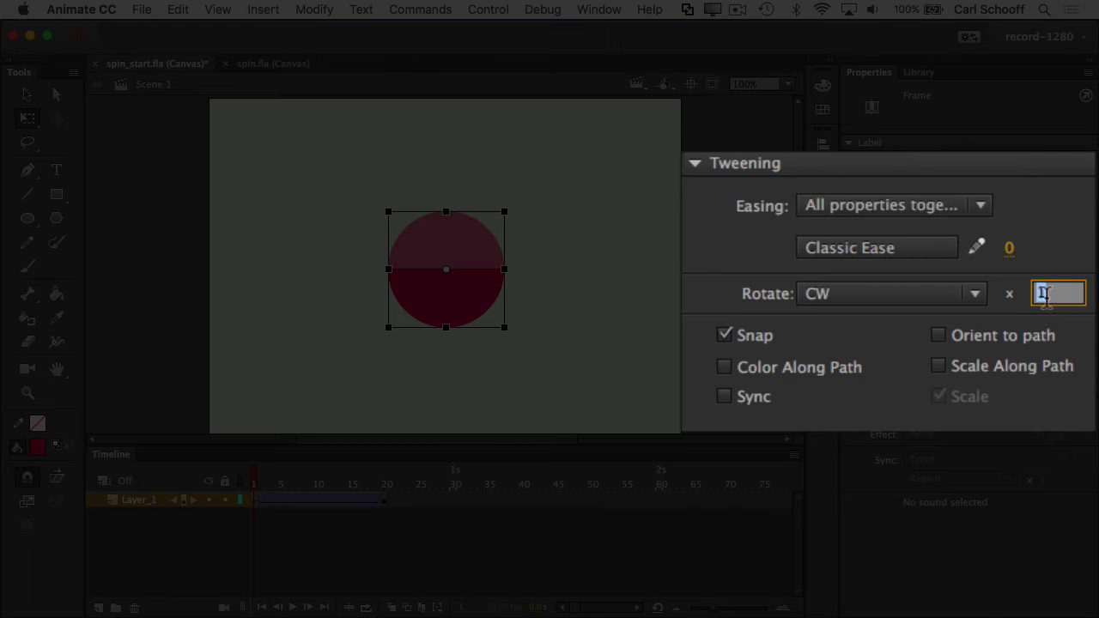
text(2)
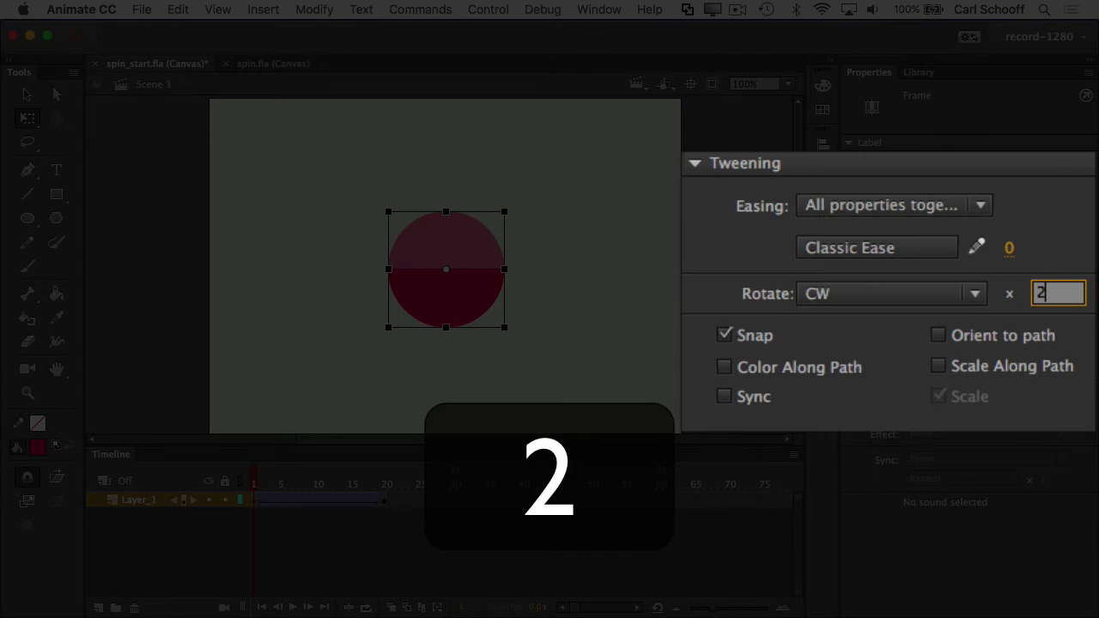
key(Return)
key(Return)
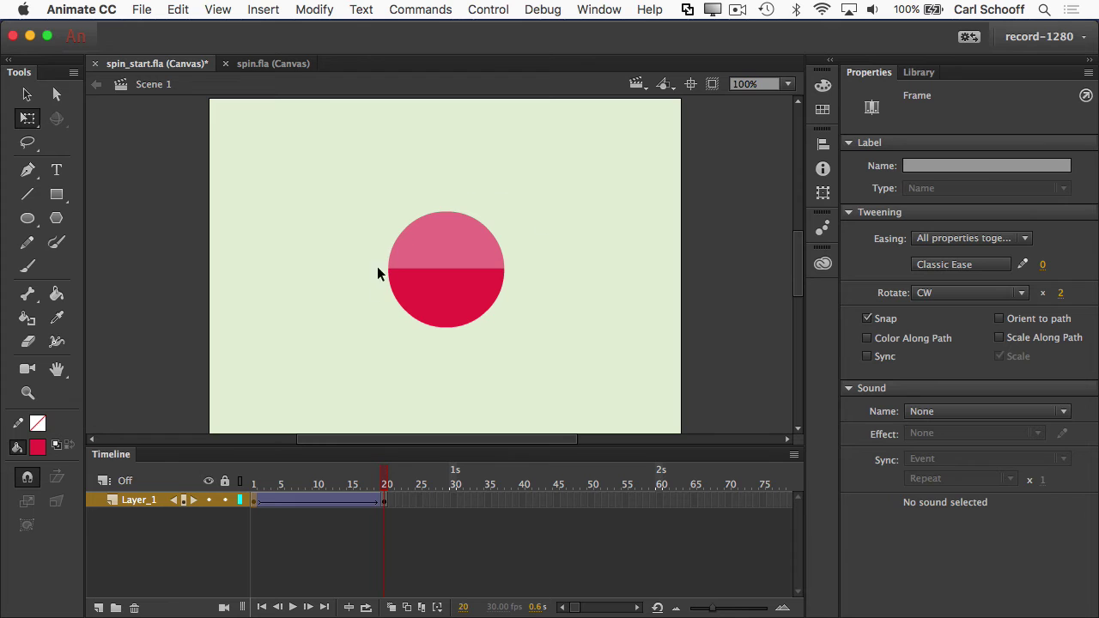
Place the ball past the left edge at frame 1 and past the right edge at frame 20, then play
click(252, 503)
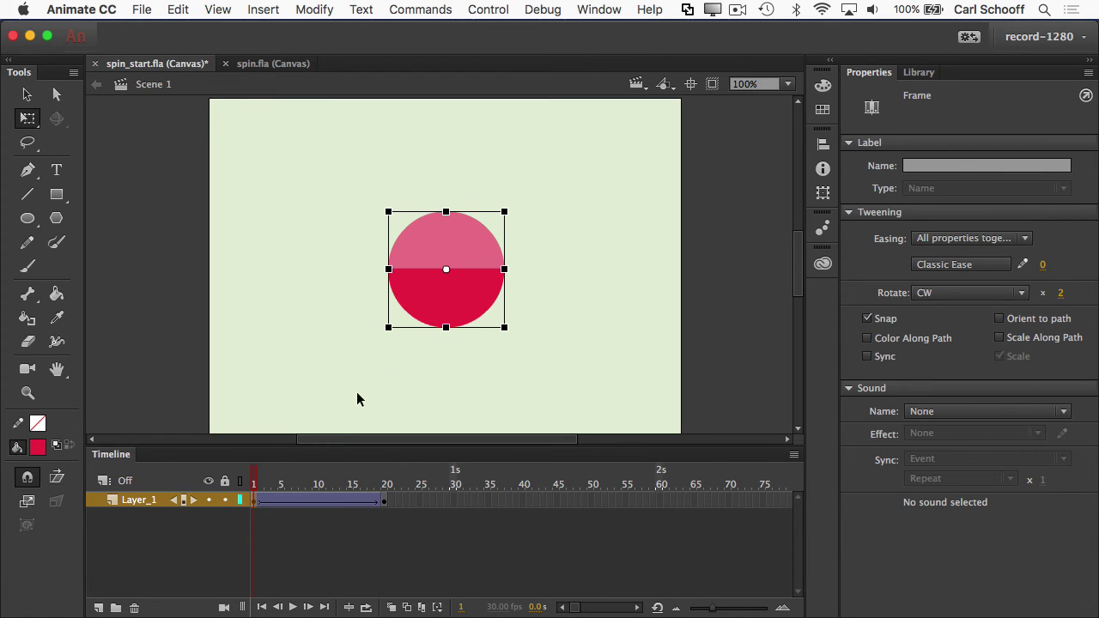
drag(463, 319, 141, 318)
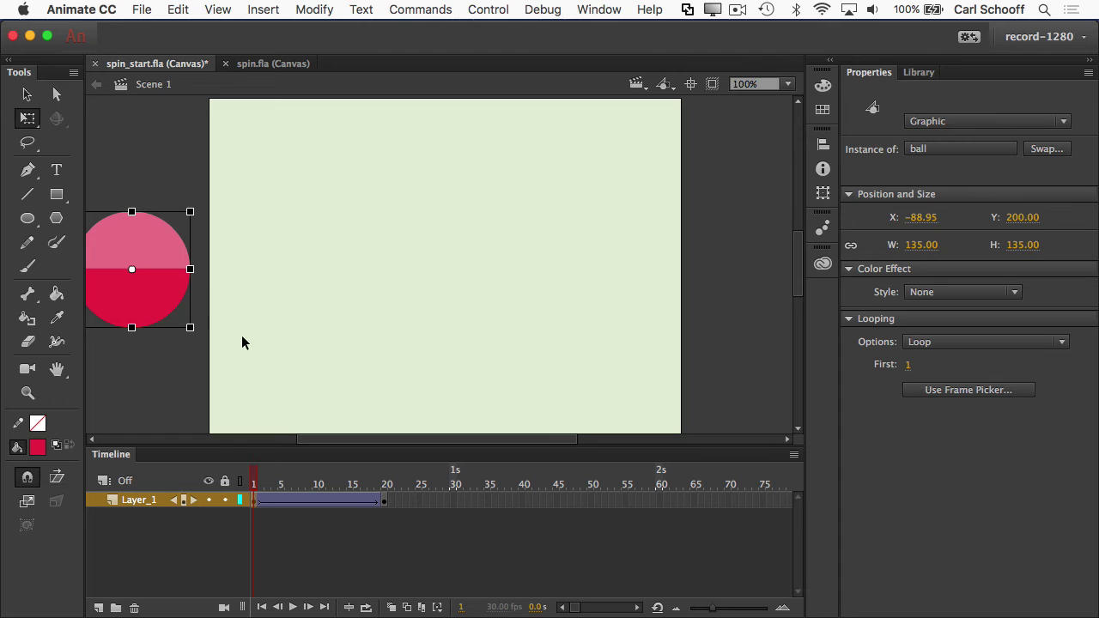
click(385, 503)
drag(444, 307, 796, 302)
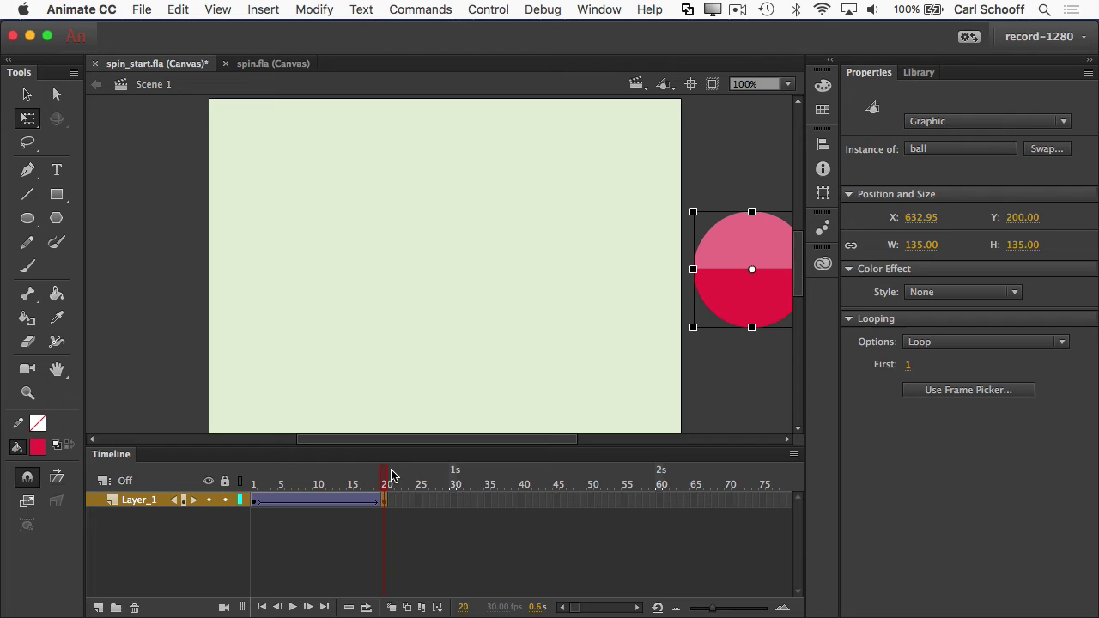
drag(386, 477, 203, 481)
key(Return)
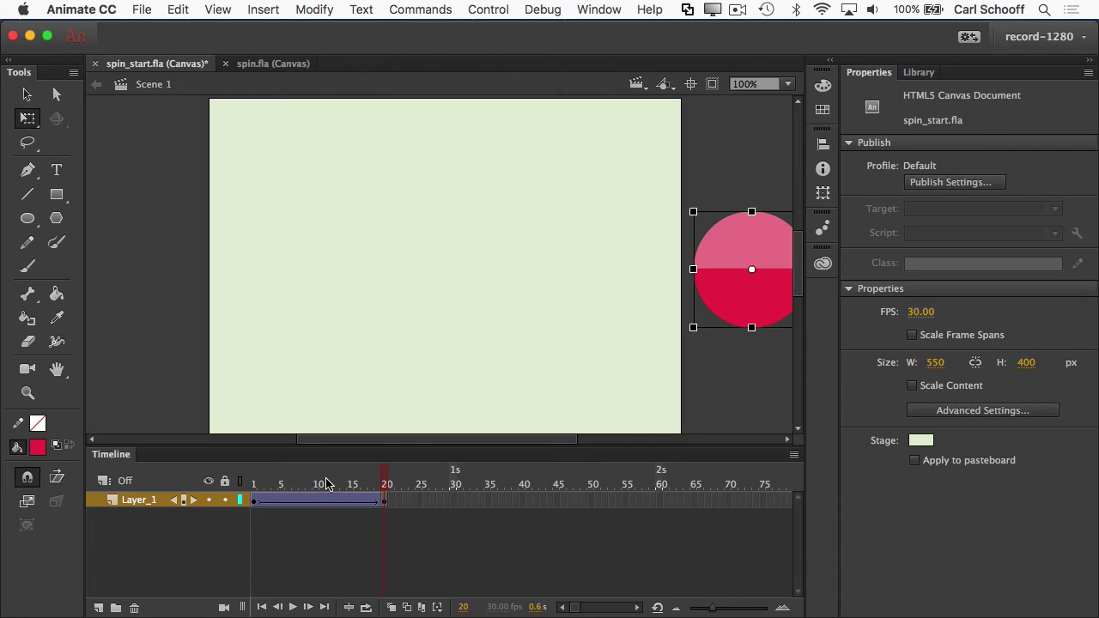
Insert frames from frame 11 until the tween ends at frame 50, then replay from frame 1
click(328, 486)
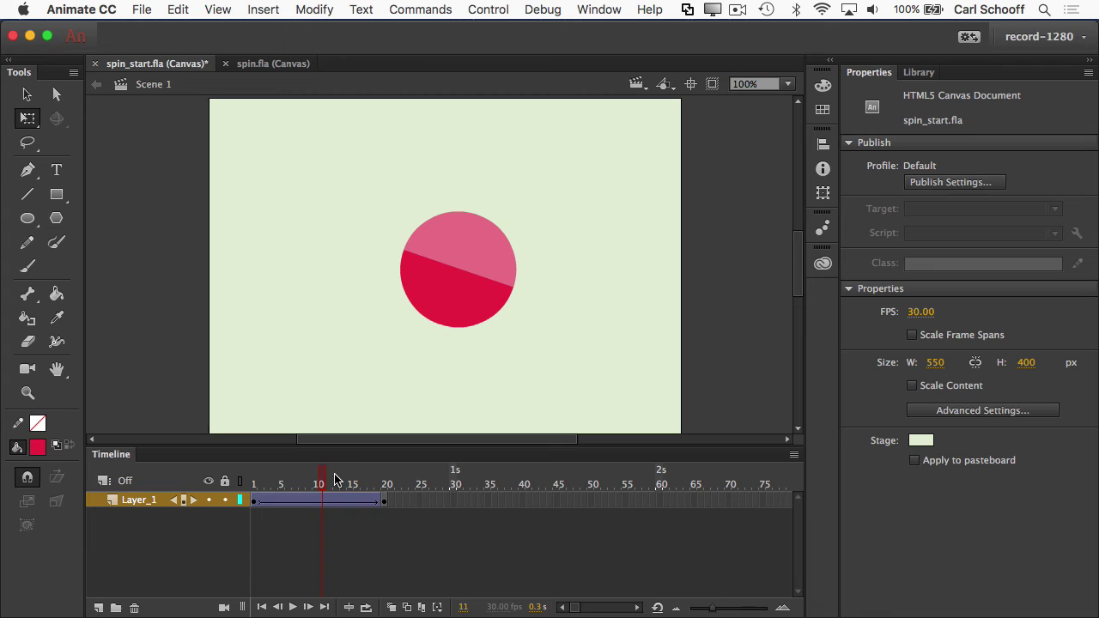
key(F5)
key(F5)
key(F5)
key(F5)
key(F5)
key(F5)
key(F5)
key(F5)
key(F5)
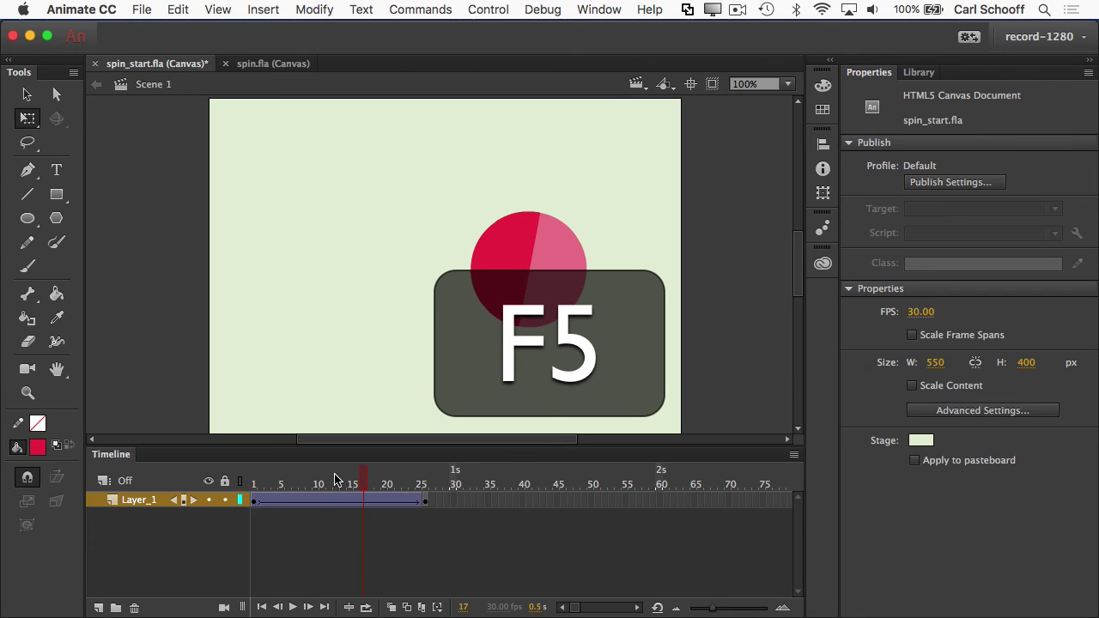
key(F5)
key(F5)
key(F5)
key(F5)
key(F5)
key(F5)
key(F5)
key(F5)
key(F5)
key(F5)
key(F5)
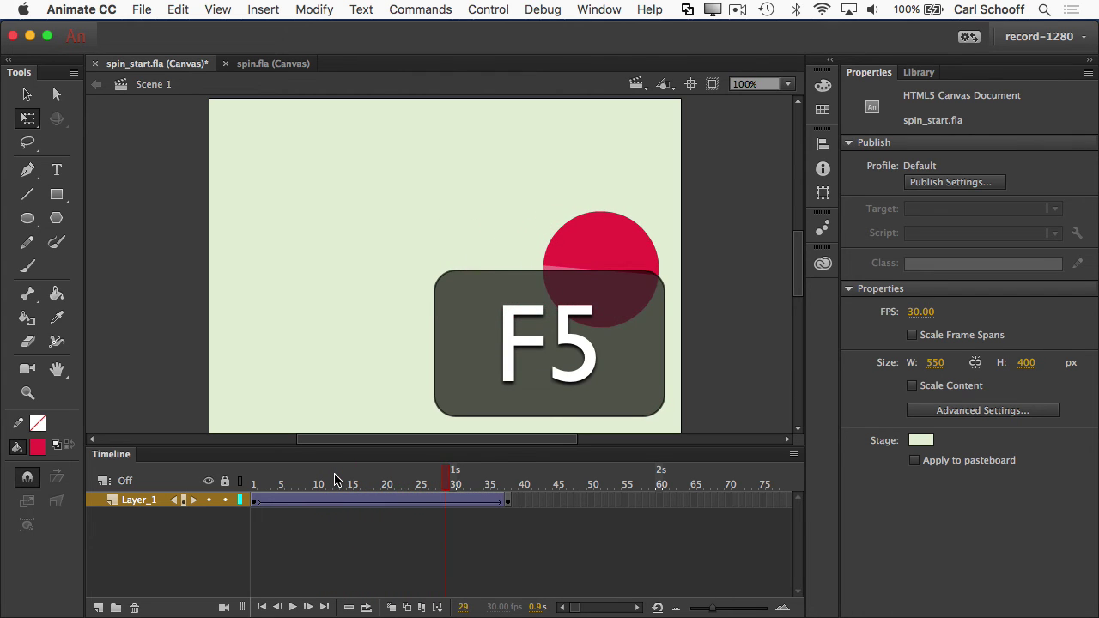
key(F5)
key(F5)
key(F5)
key(F5)
key(F5)
key(F5)
key(F5)
key(F5)
key(F5)
key(F5)
key(F5)
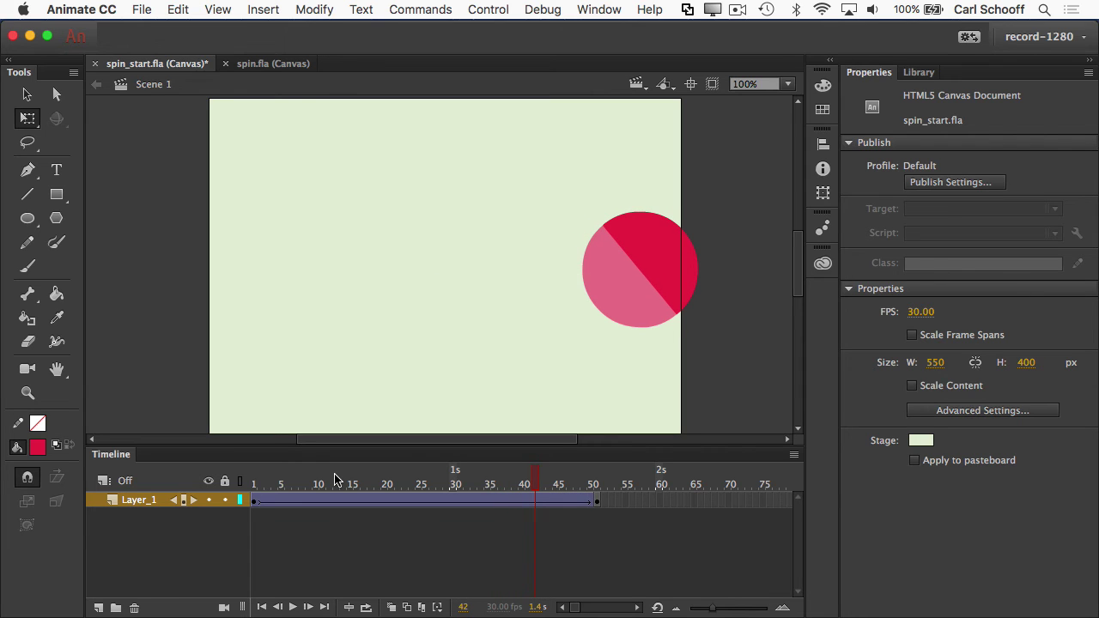
drag(534, 481, 238, 489)
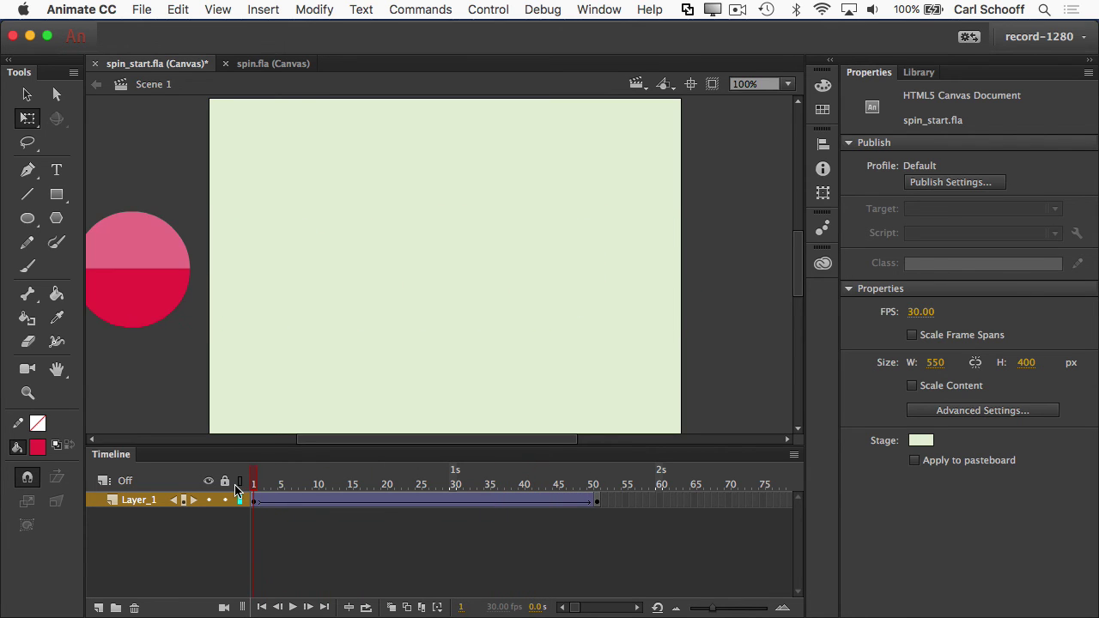
key(Return)
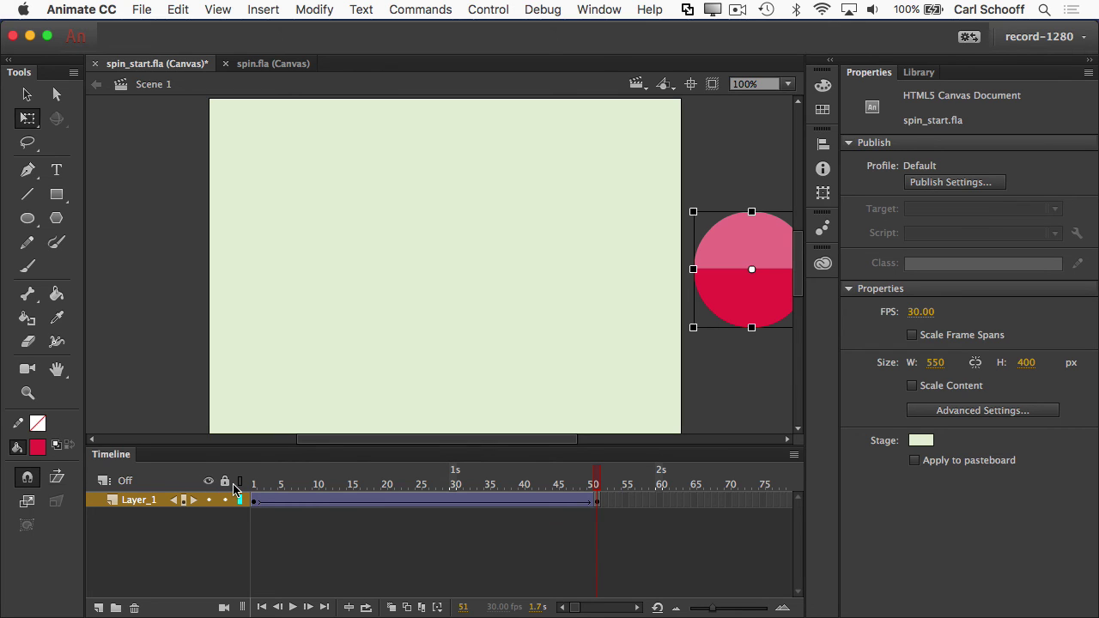
key(Return)
key(Return)
key(Return)
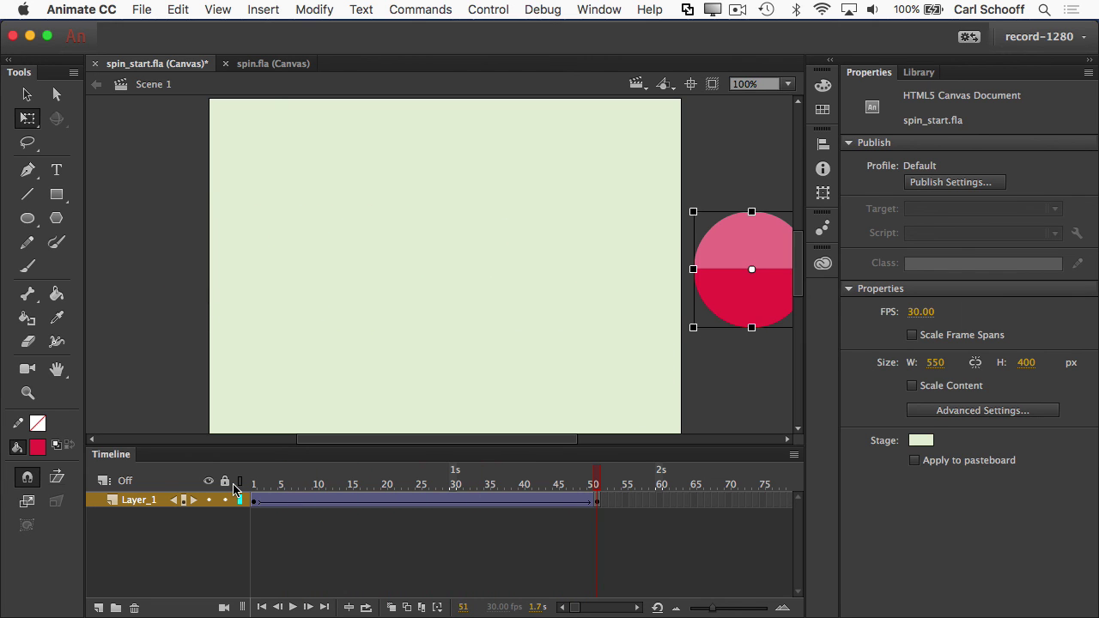